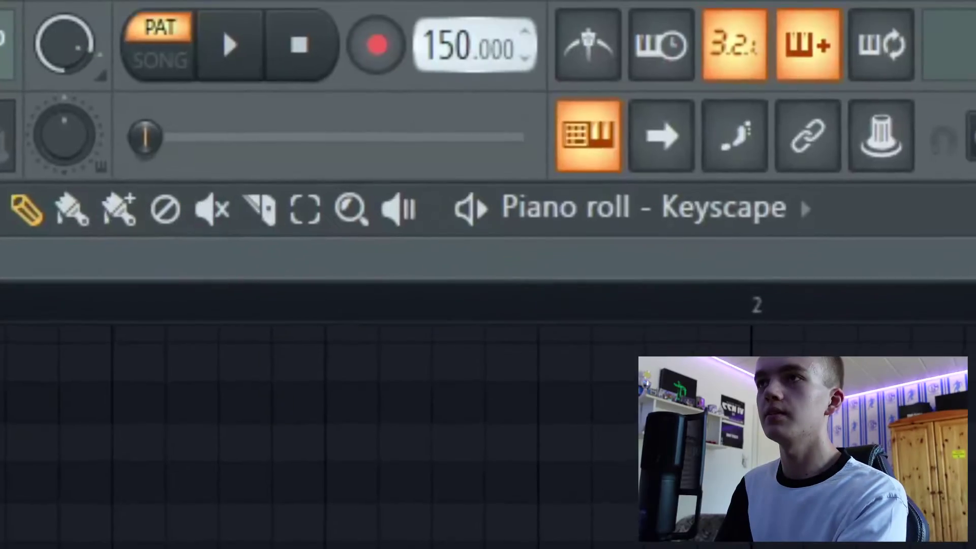
- Bring the toolbar tempo display up to 155.000 BPM
scroll(473, 49, up, 3)
scroll(473, 48, up, 1)
scroll(473, 51, up, 1)
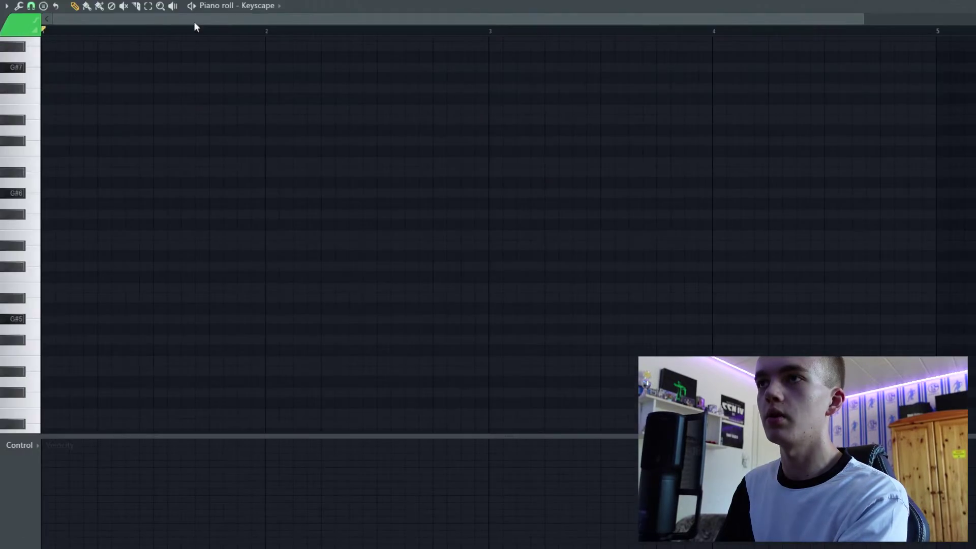
- Highlight the F major scale and start recording the Keyscape chord progression
click(8, 8)
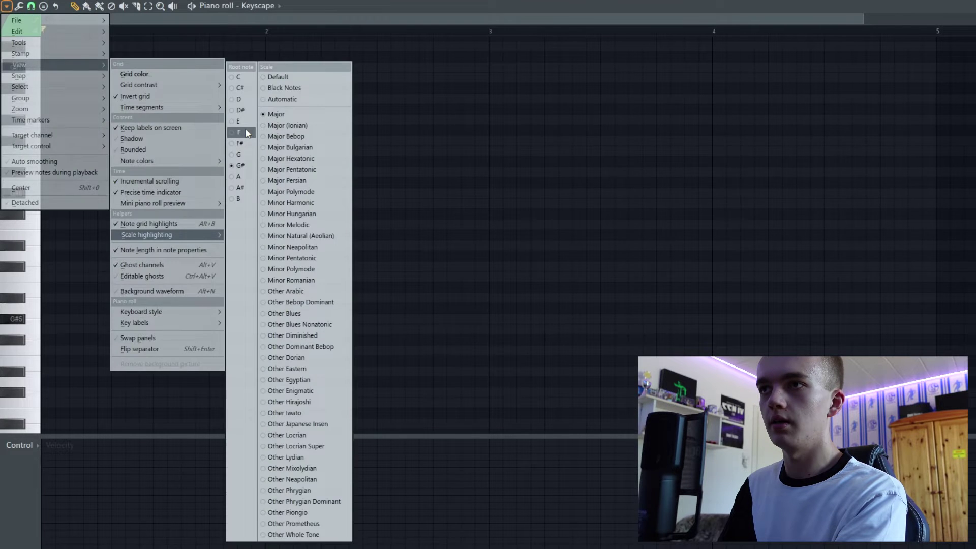
click(245, 128)
key(space)
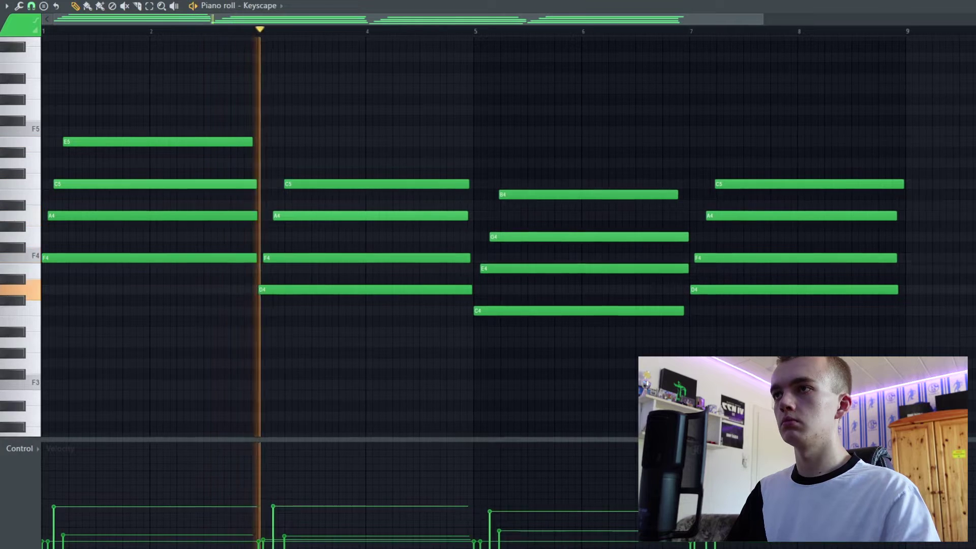
- Drop the F4 and D4 bass notes an octave and raise the chords an octave
key(e)
click(113, 259)
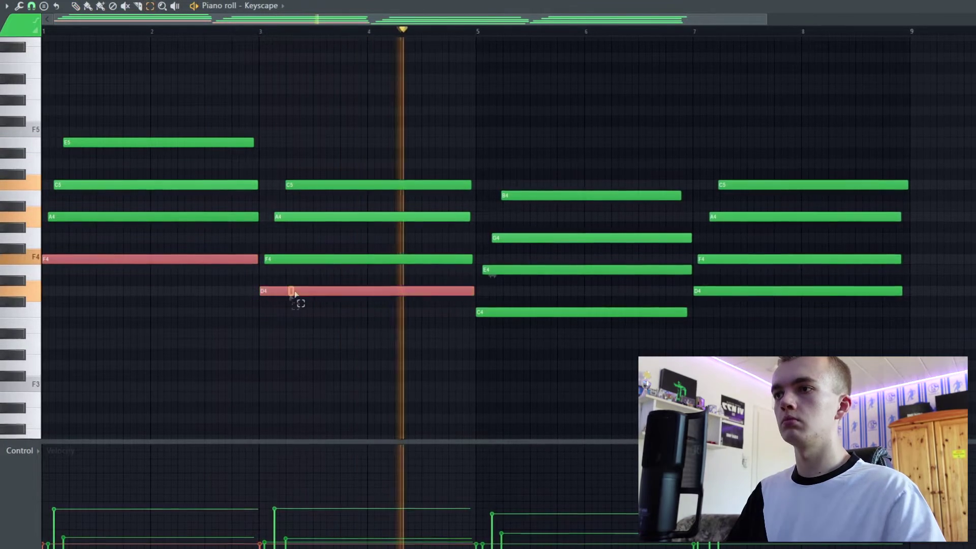
shift+click(733, 292)
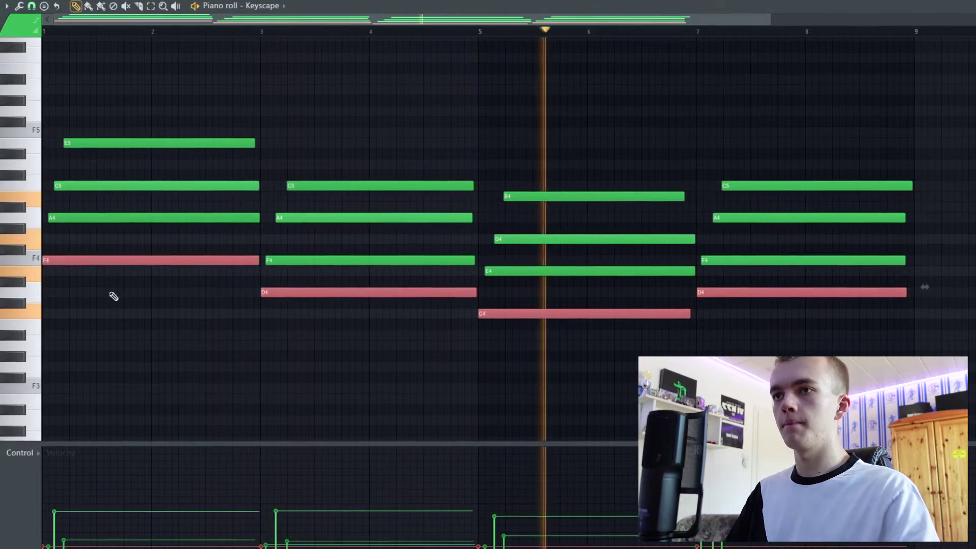
drag(92, 262, 70, 387)
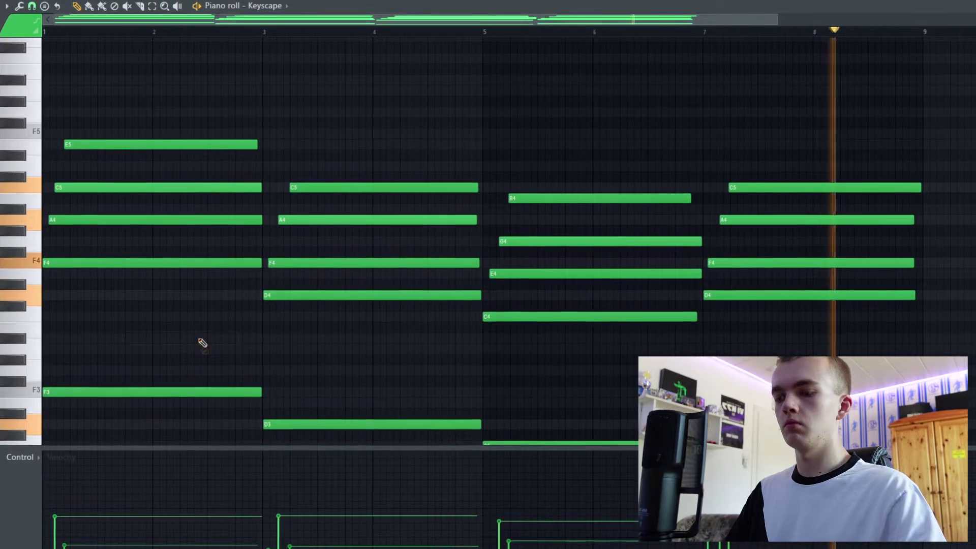
key(ctrl+Up)
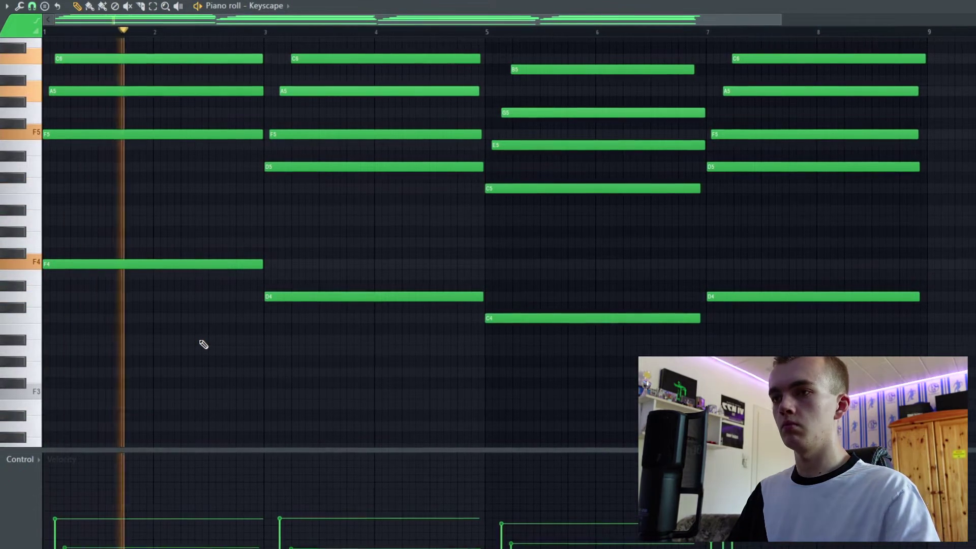
mouse_move(170, 254)
mouse_down()
mouse_move(409, 338)
mouse_move(817, 388)
mouse_up()
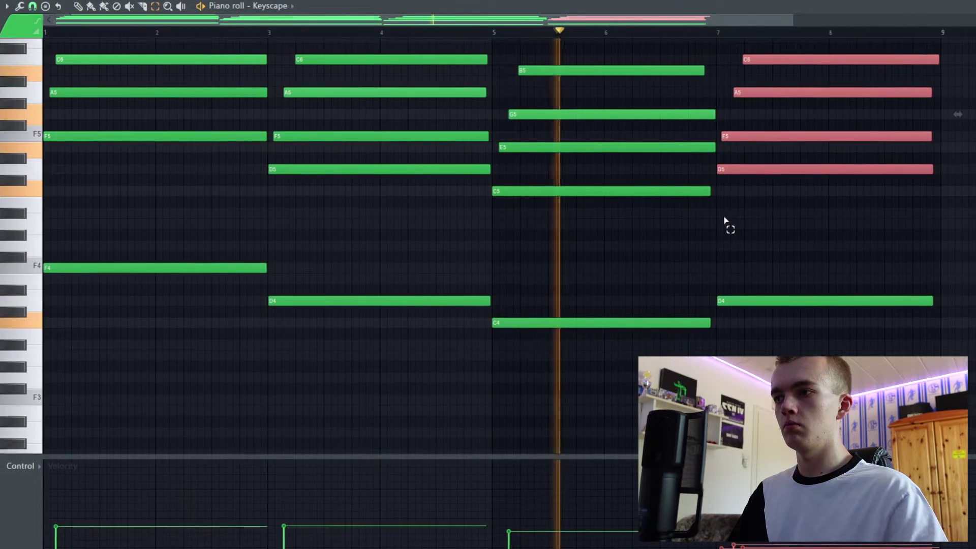
scroll(528, 226, up, 1)
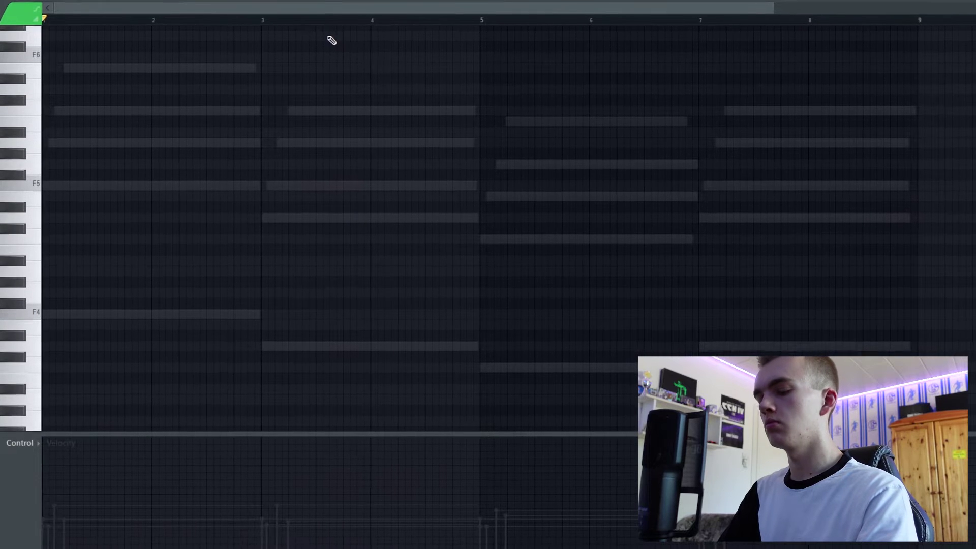
- Record one G4 vocal-chop note into the Arcade pattern, then deselect it
key(space)
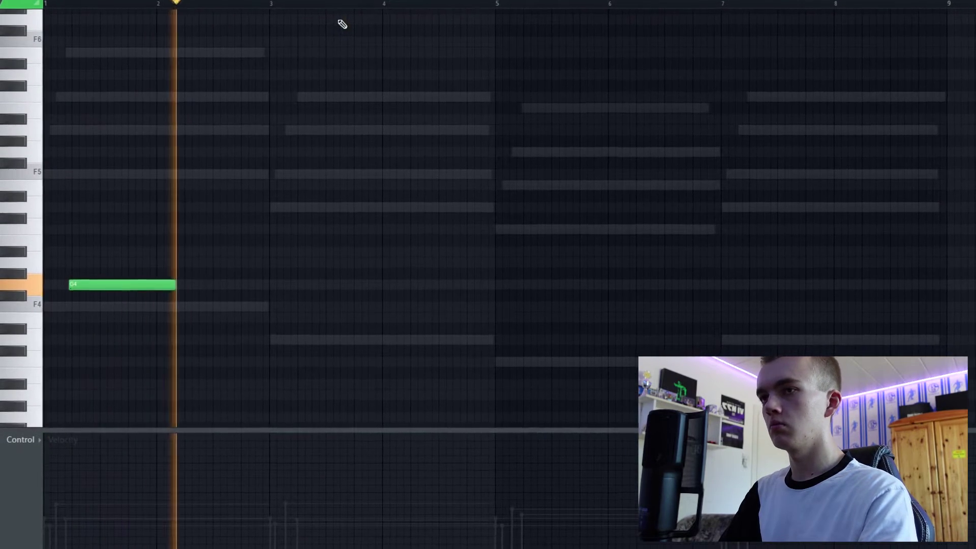
key(space)
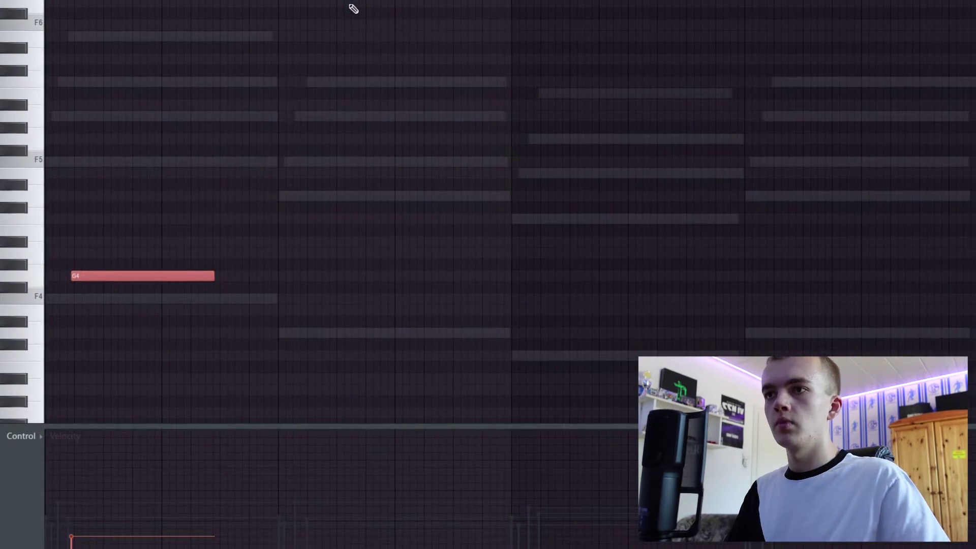
key(ctrl+d)
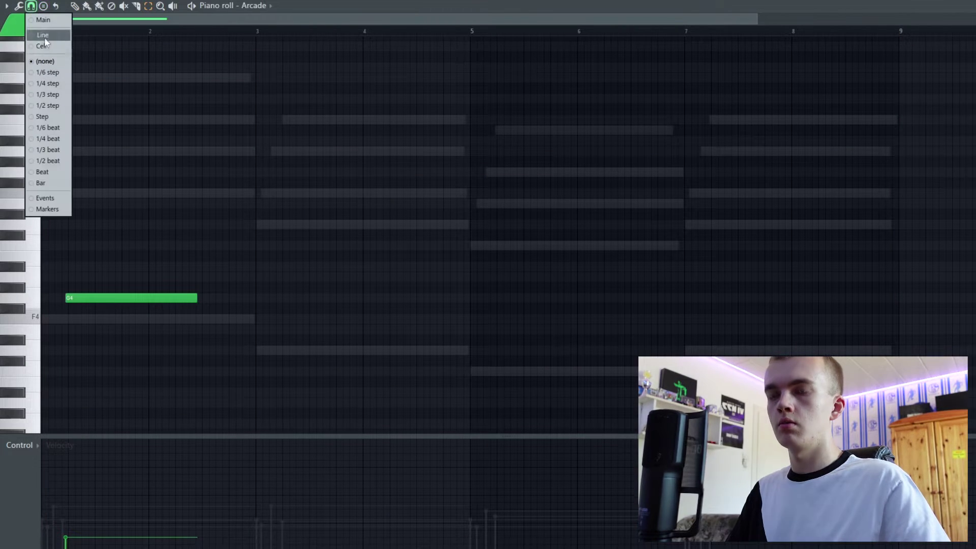
- Load Fruity Parametric EQ 2 into slot 1 of Arcade's mixer insert
click(44, 38)
key(ctrl+a)
key(F9)
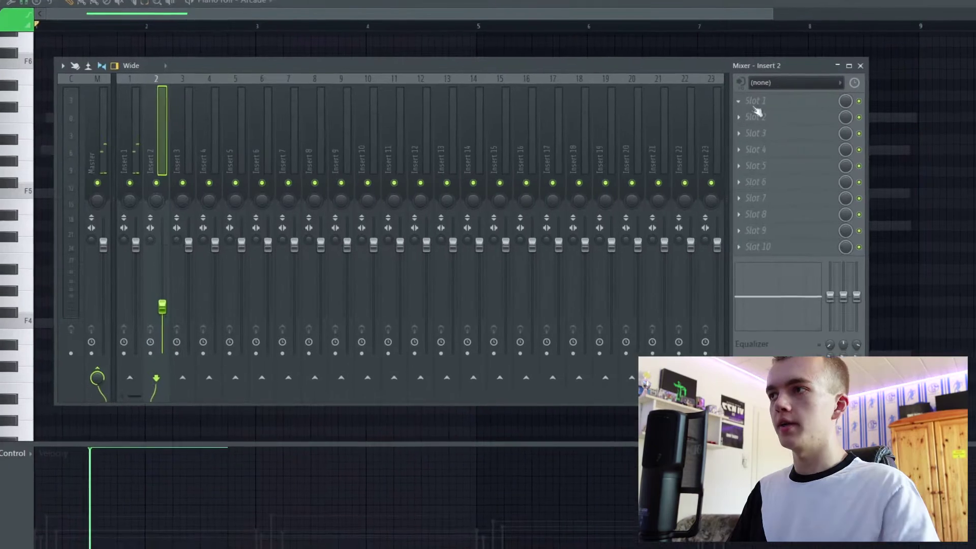
click(756, 108)
click(599, 390)
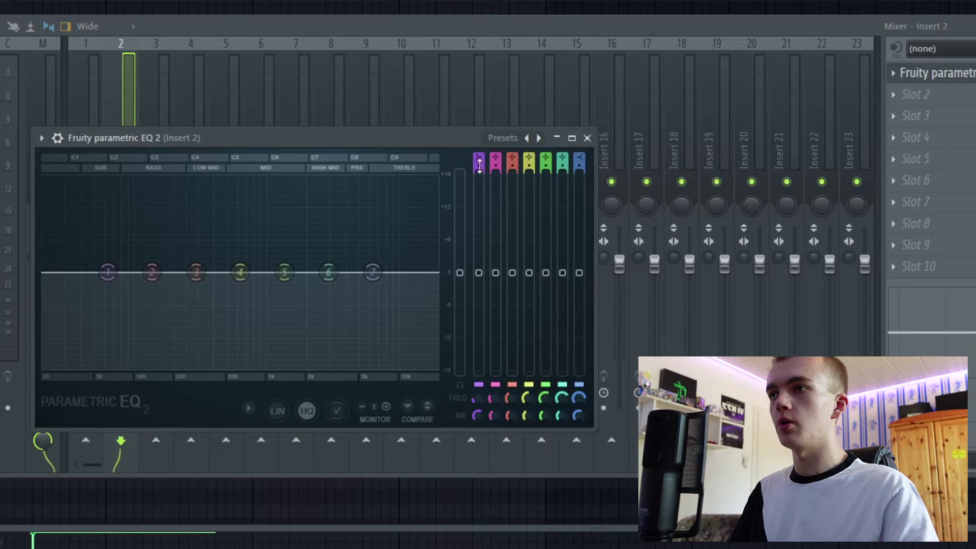
- Shape the EQ to cut lows below ~310 Hz and highs above ~4 kHz
drag(108, 272, 198, 272)
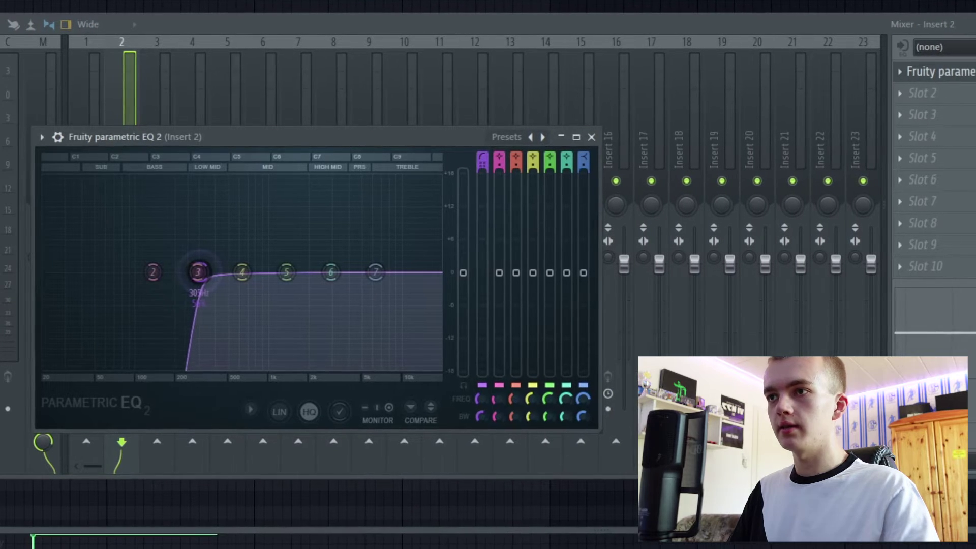
mouse_move(372, 272)
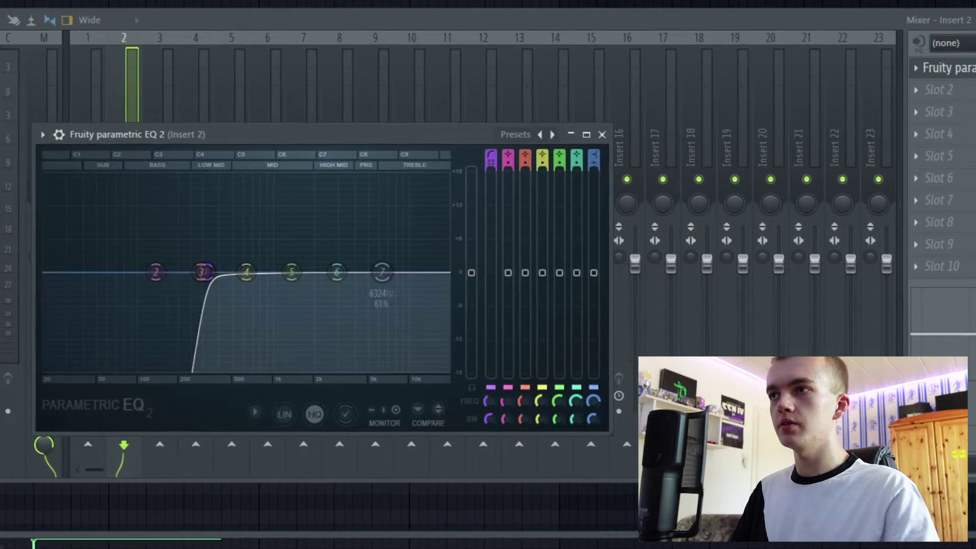
drag(596, 157, 596, 167)
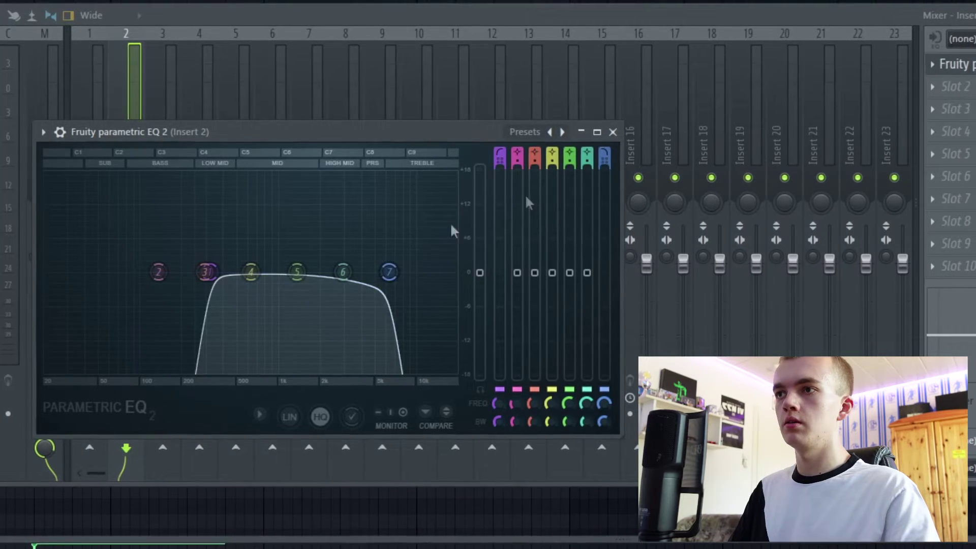
key(space)
drag(391, 271, 363, 273)
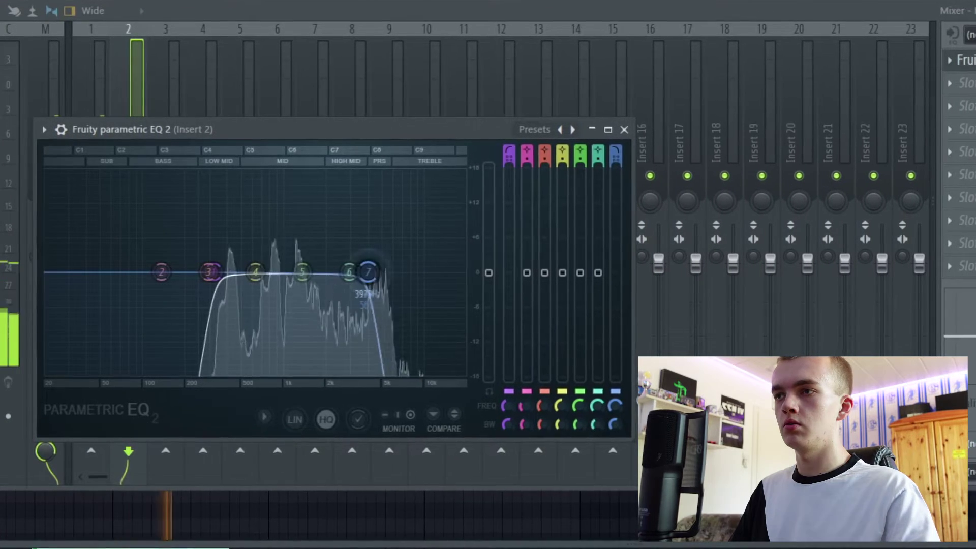
- Add Fruity Delay 2 with 4-step ping-pong time and lowered input volume
click(966, 81)
click(778, 5)
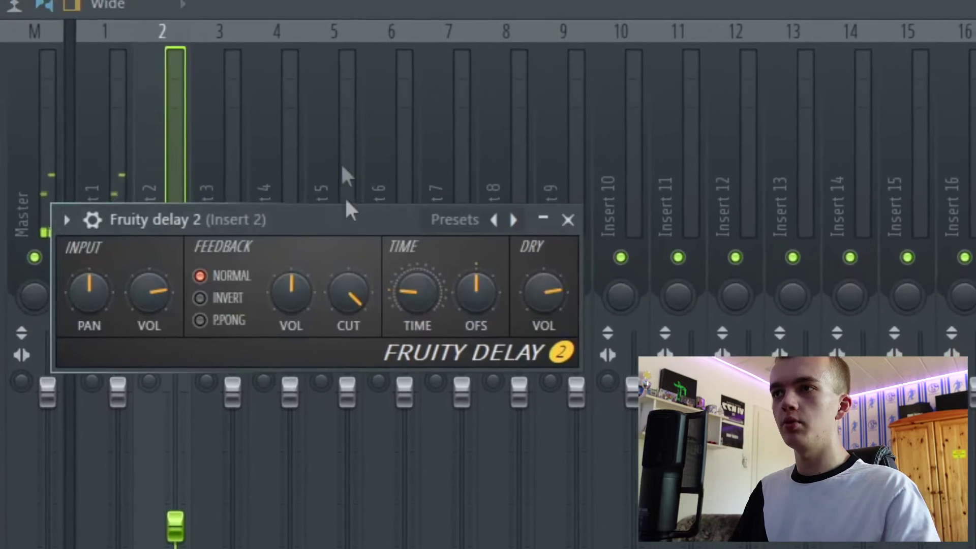
right_click(434, 293)
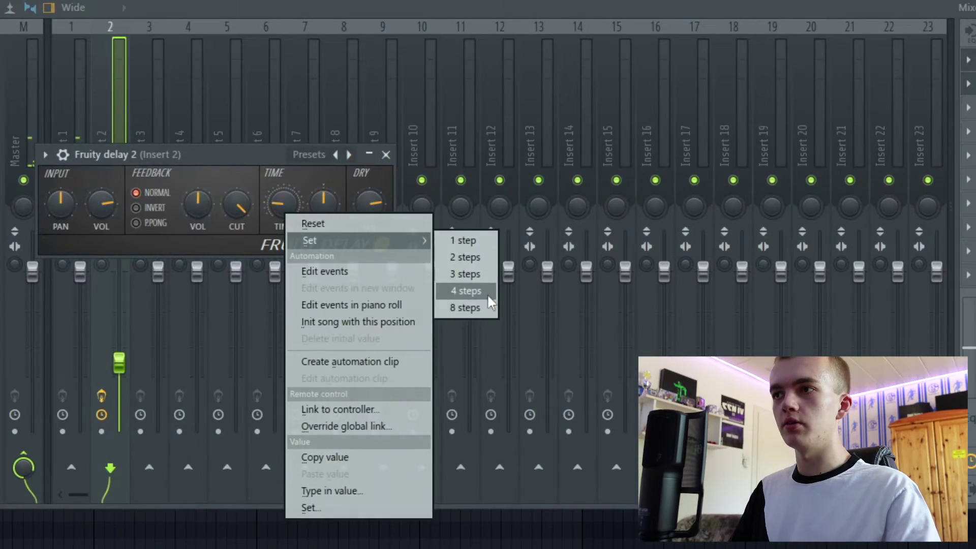
click(487, 293)
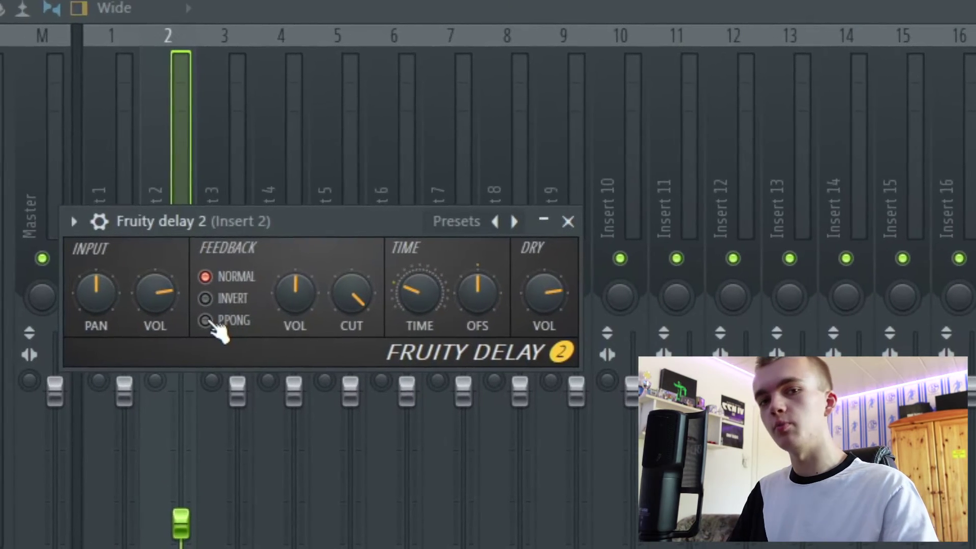
click(209, 321)
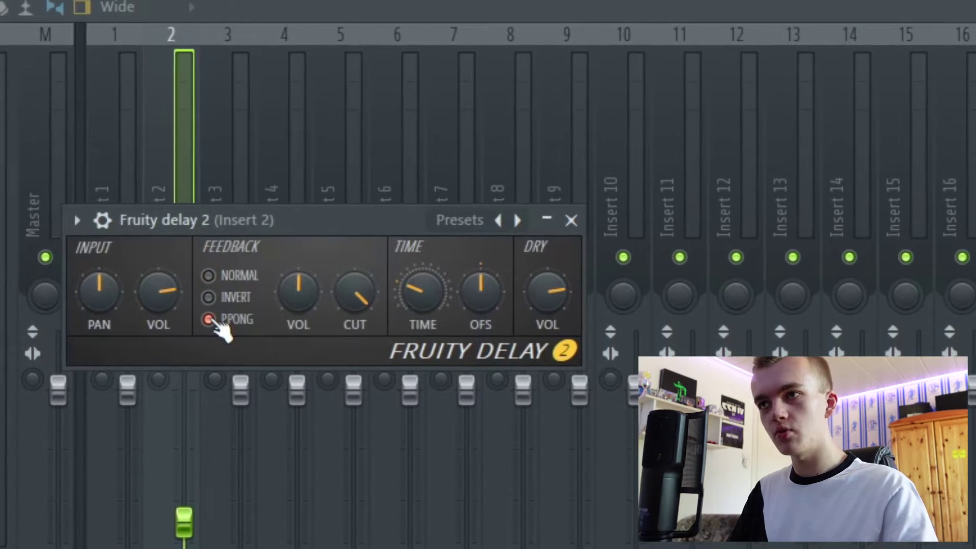
drag(157, 309, 156, 335)
drag(167, 289, 167, 305)
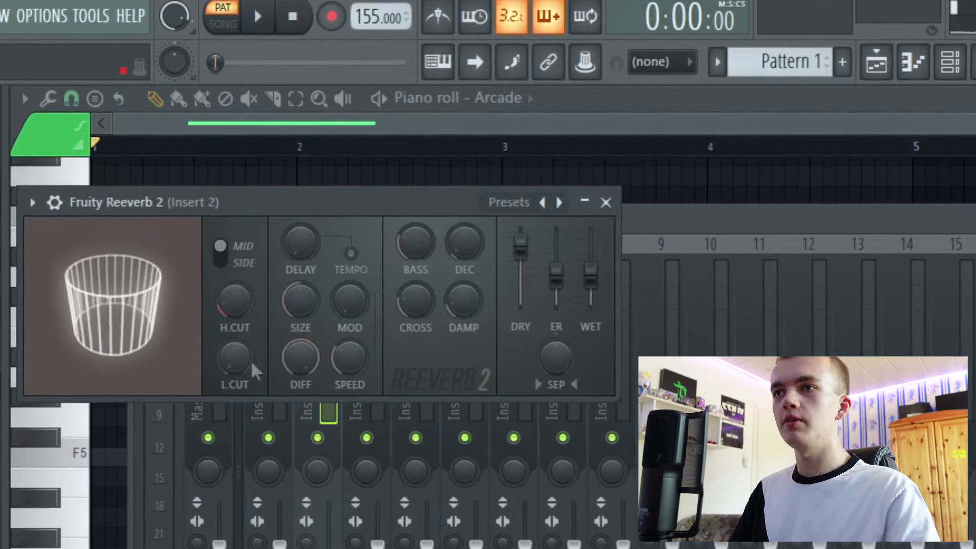
- Enlarge the Reeverb room size and raise its wet level
key(space)
drag(303, 309, 311, 299)
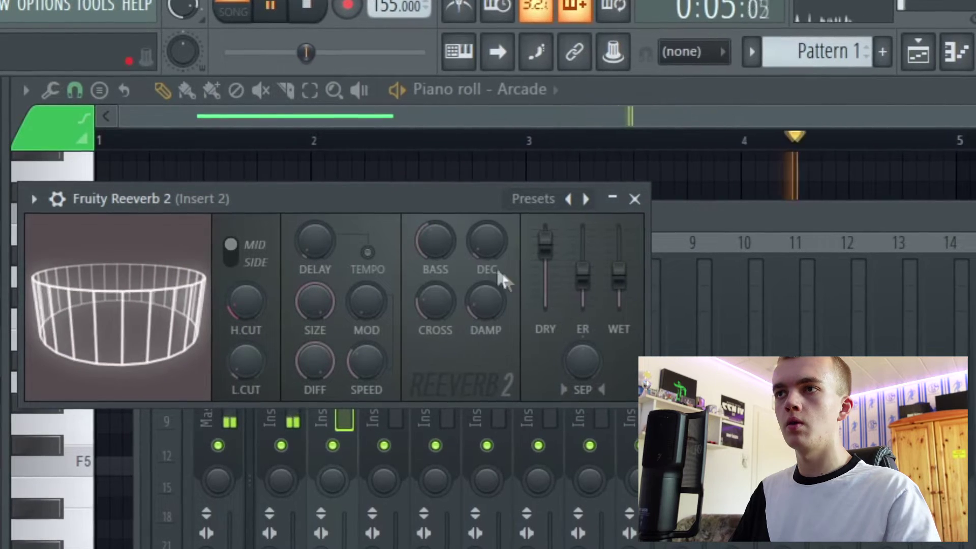
drag(616, 274, 616, 260)
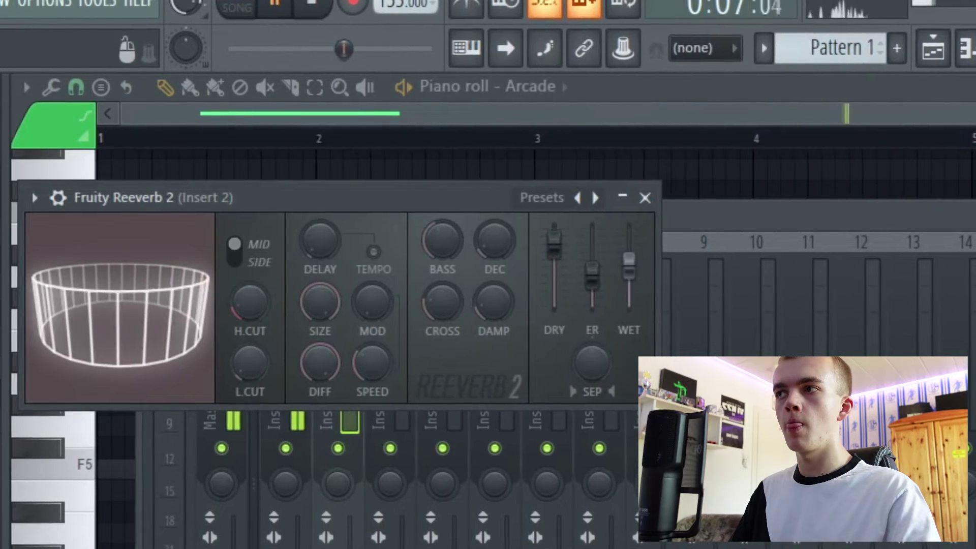
- Add Fruity Convolver in slot 4 with its mix around 40%
click(642, 198)
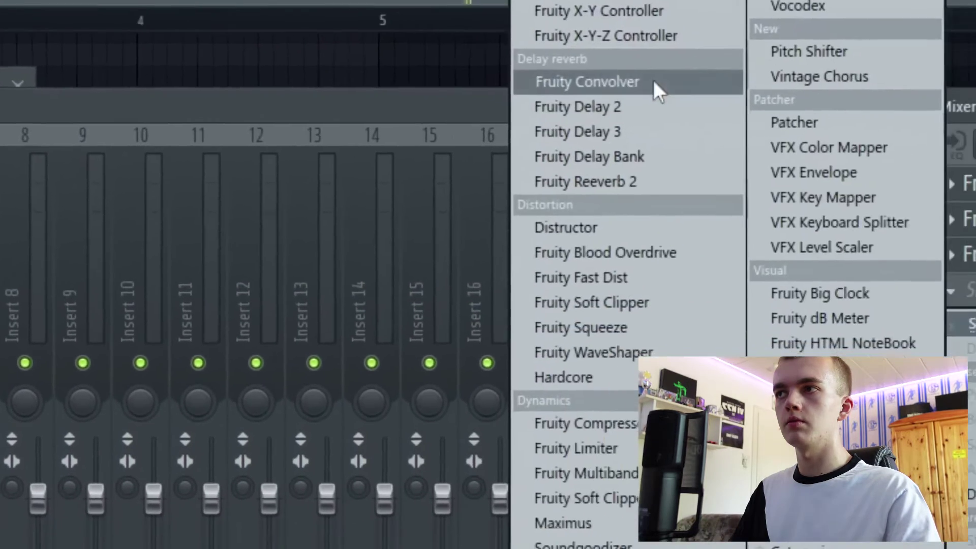
click(653, 82)
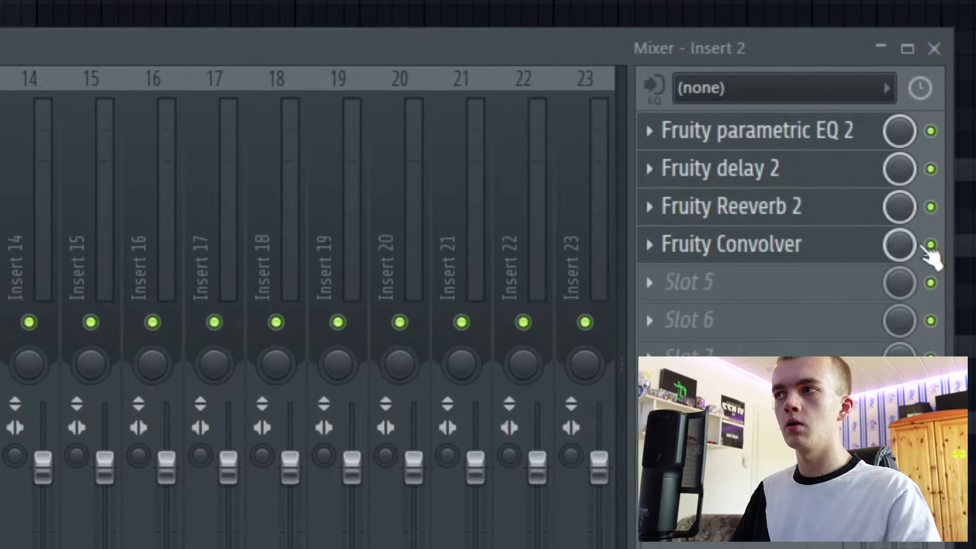
drag(897, 249, 897, 285)
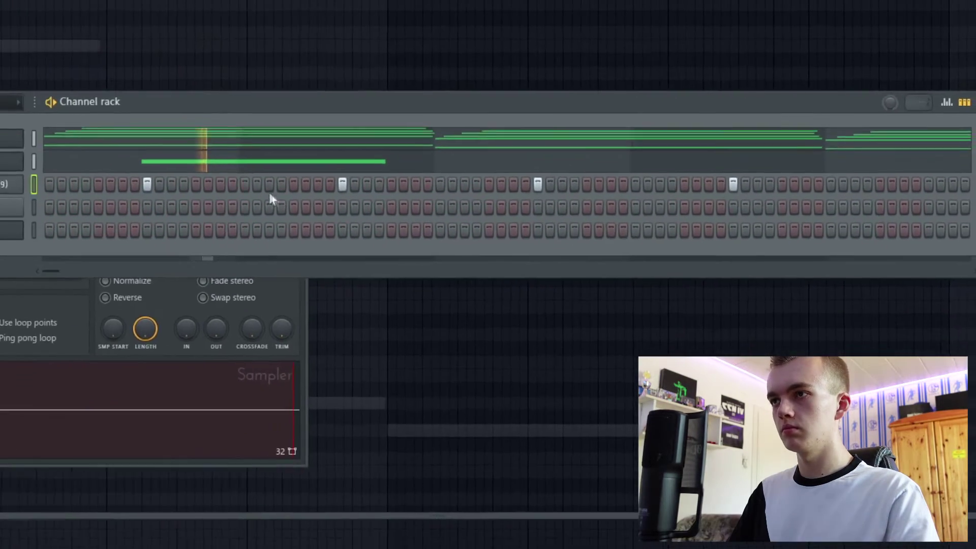
- Place HERA Clap hits in the pattern and enlarge the velocity lane
click(355, 160)
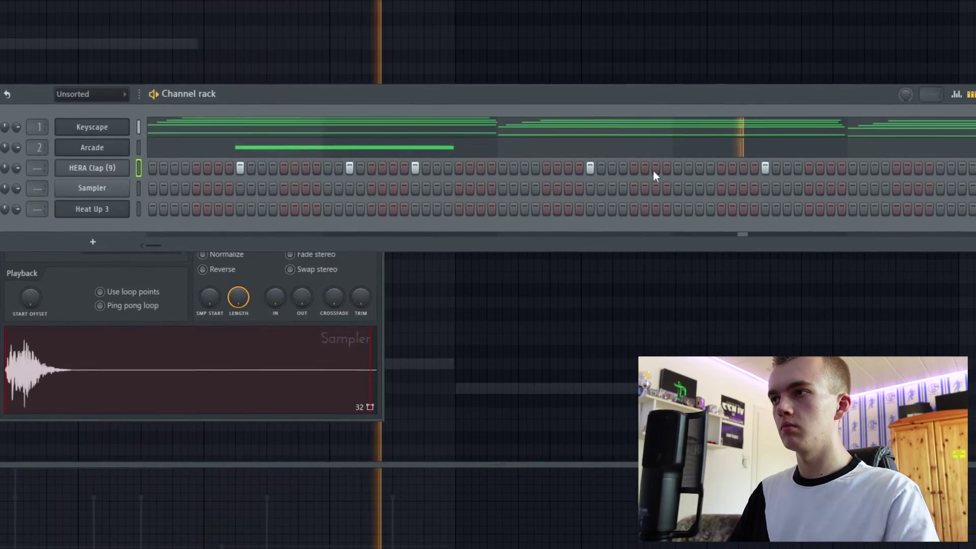
click(654, 167)
click(698, 166)
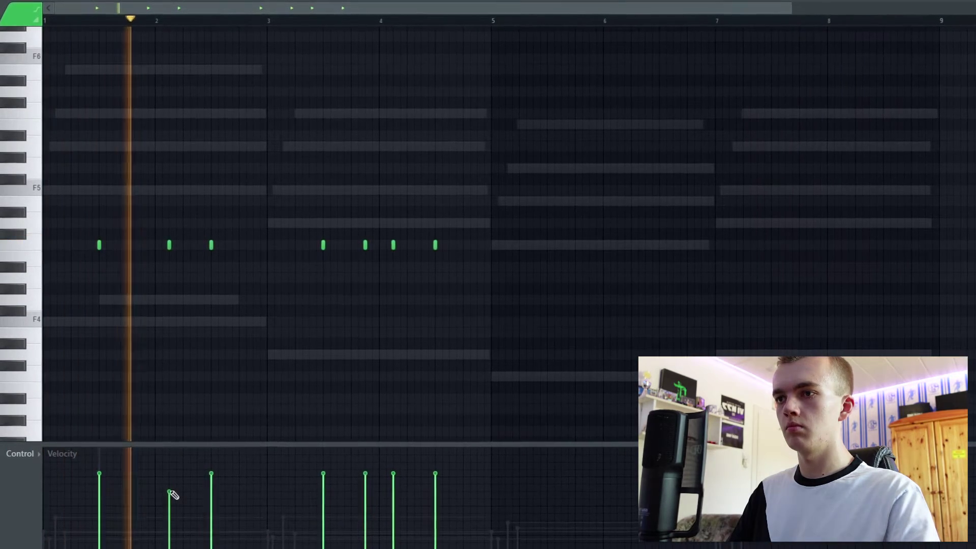
drag(185, 445, 184, 275)
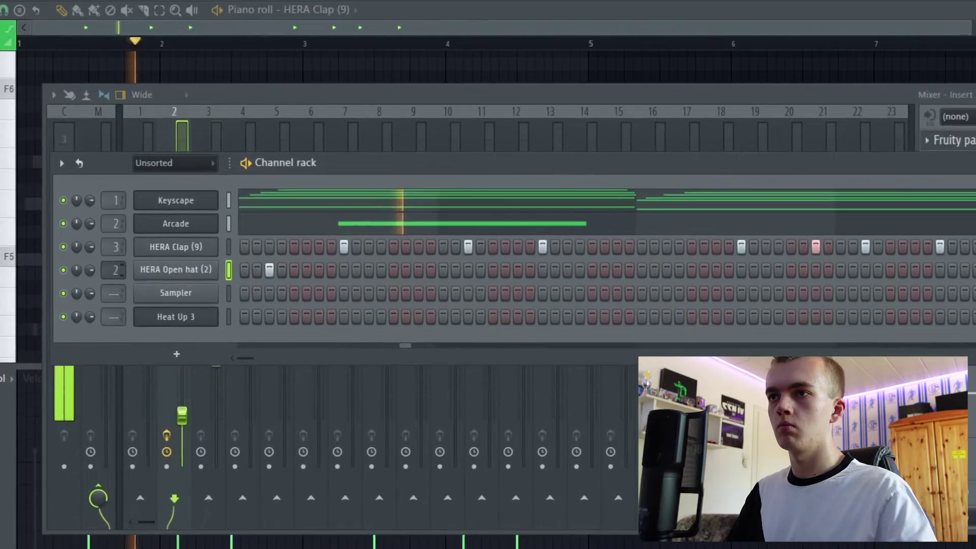
- Bring the Mixer in front of the Channel rack
click(369, 90)
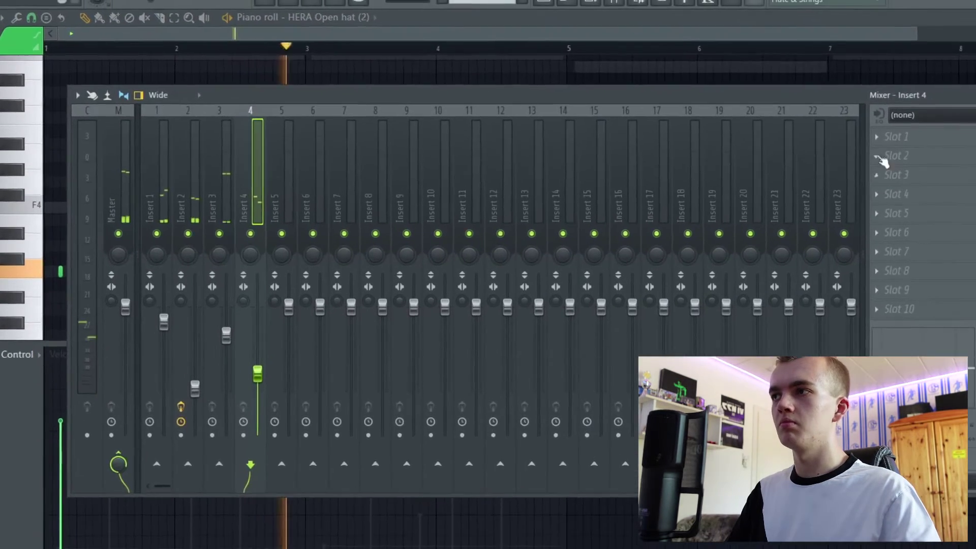
- Add Fruity Reeverb 2 to Insert 4 and widen its room size
click(882, 157)
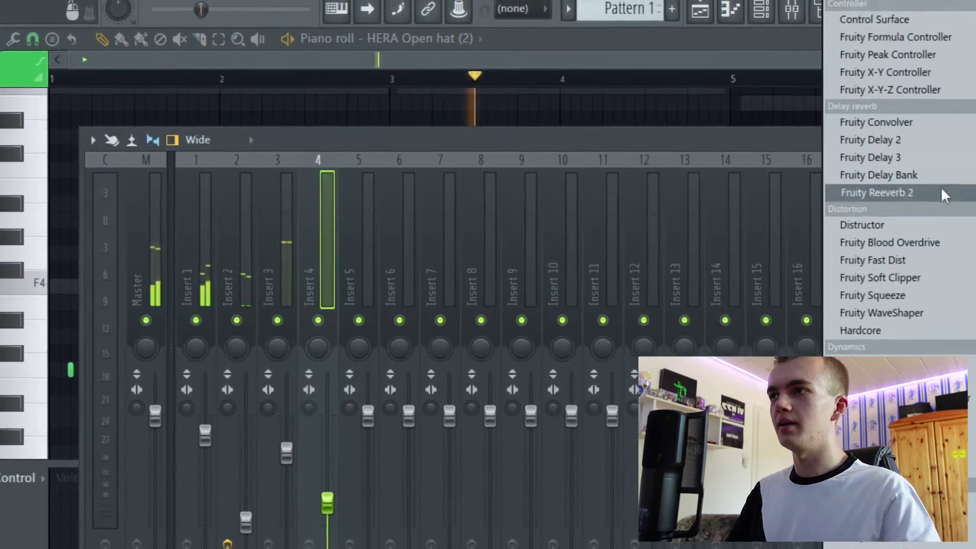
click(941, 192)
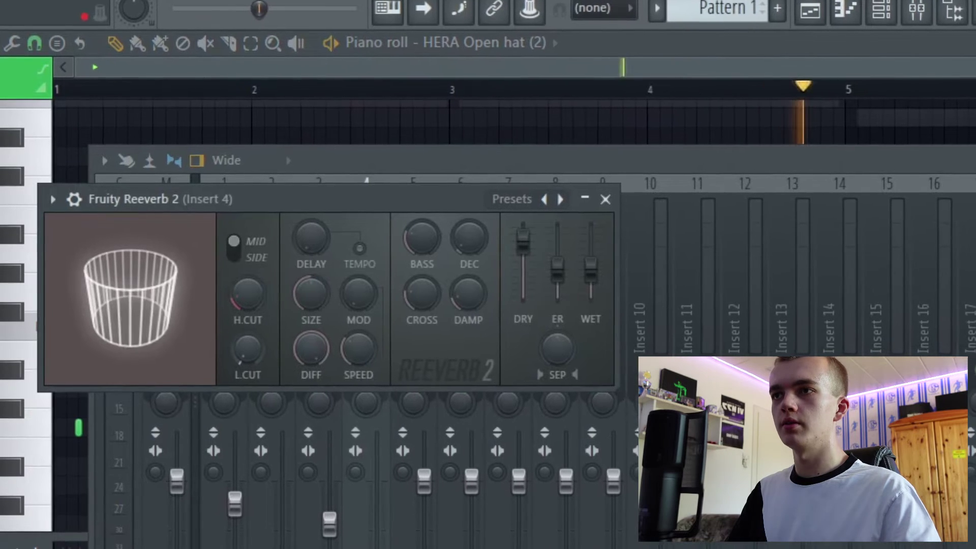
drag(311, 293, 311, 269)
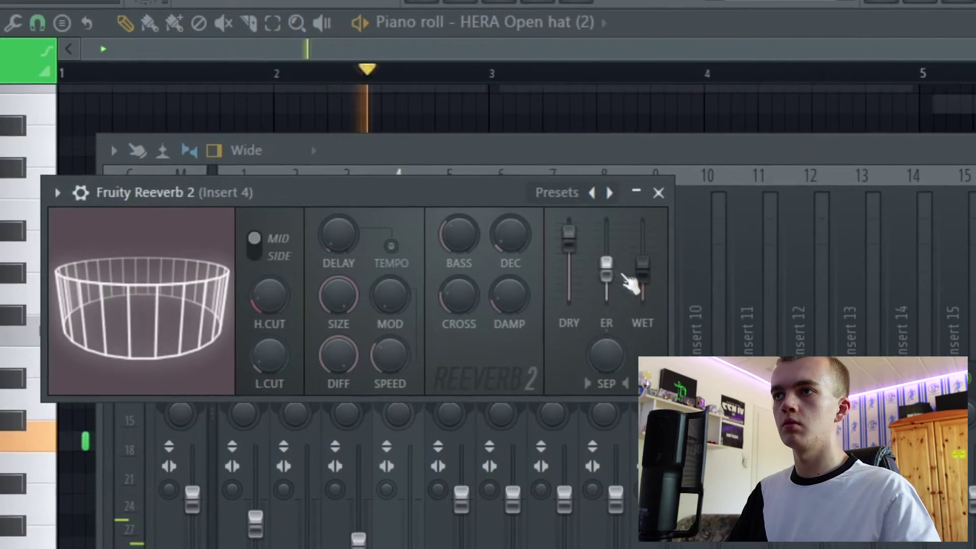
key(F6)
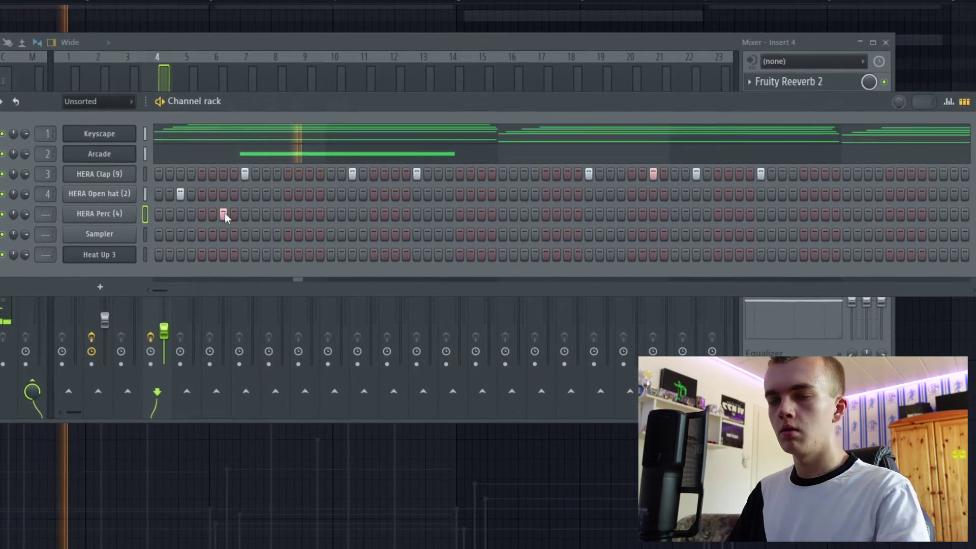
- Place one HERA Perc hit, route it to its own insert, and display HERA Perc (4) in the piano roll
click(223, 213)
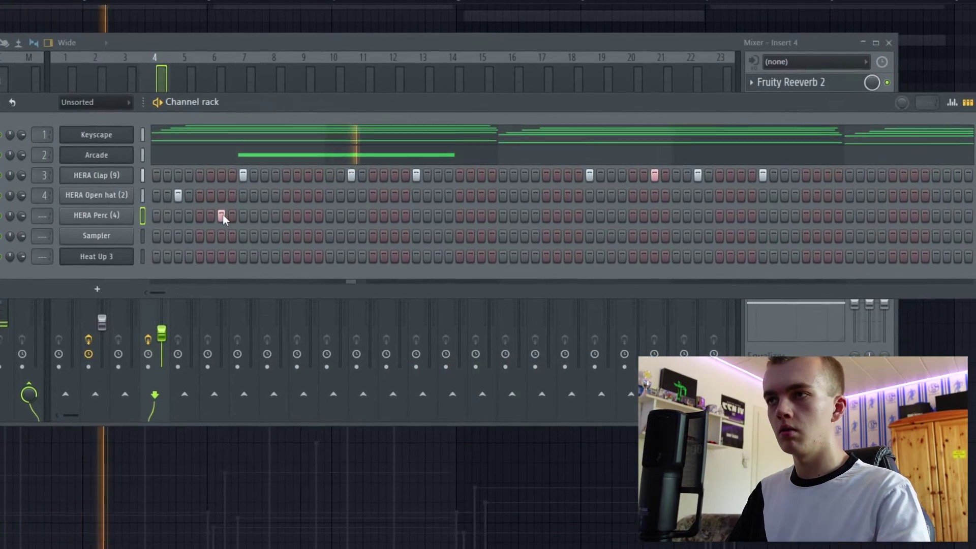
click(522, 214)
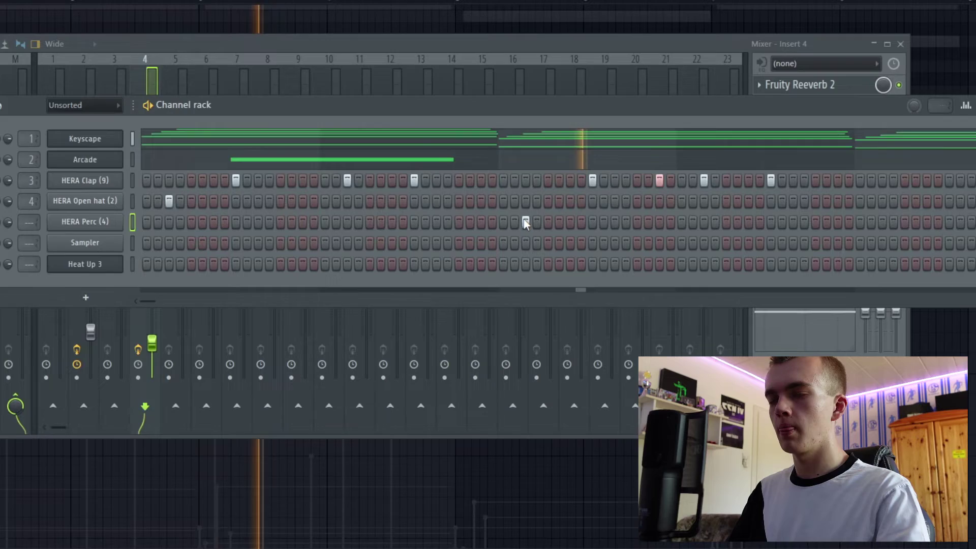
mouse_move(33, 220)
mouse_down()
mouse_move(32, 211)
mouse_move(20, 214)
mouse_up()
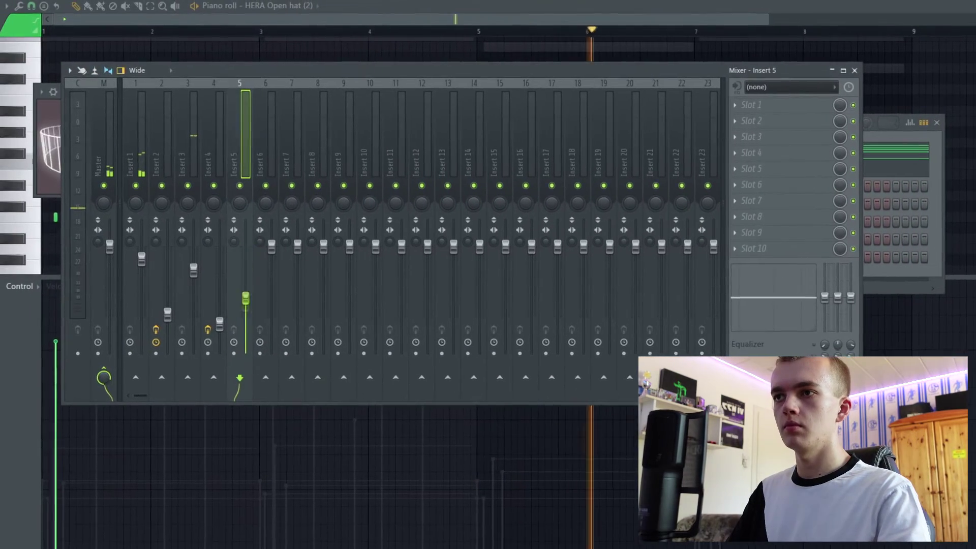
click(311, 7)
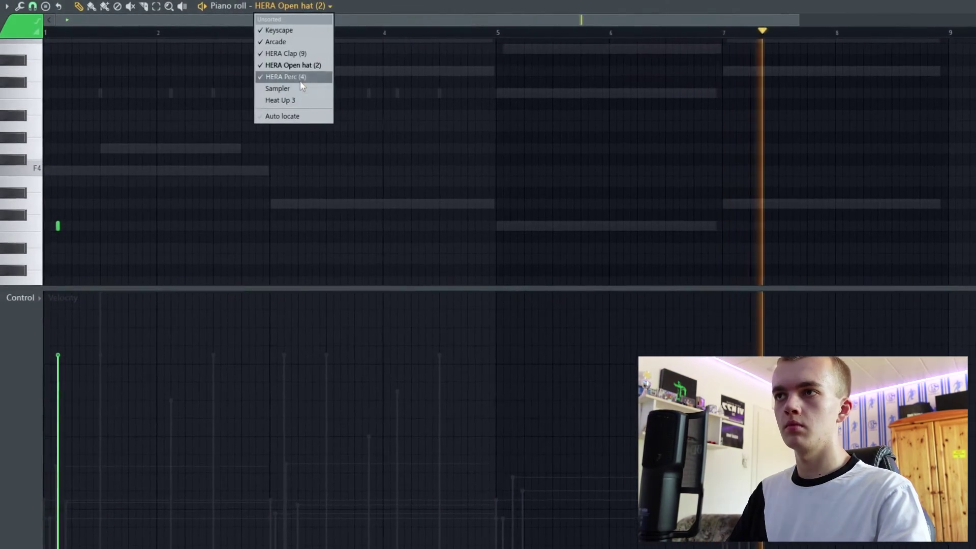
click(300, 77)
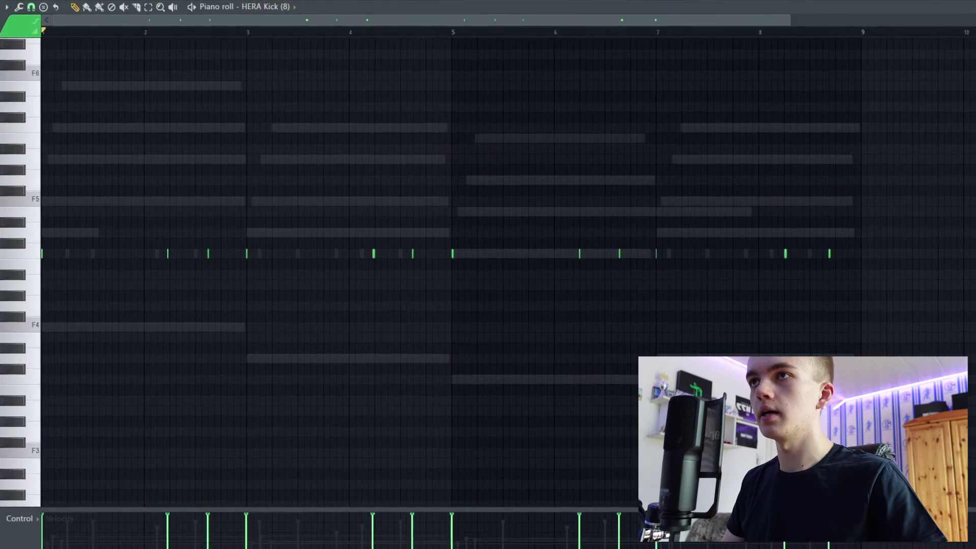
- Select and clear the kick notes, then draw 808 notes on the kick hits through bar 5
key(ctrl+a)
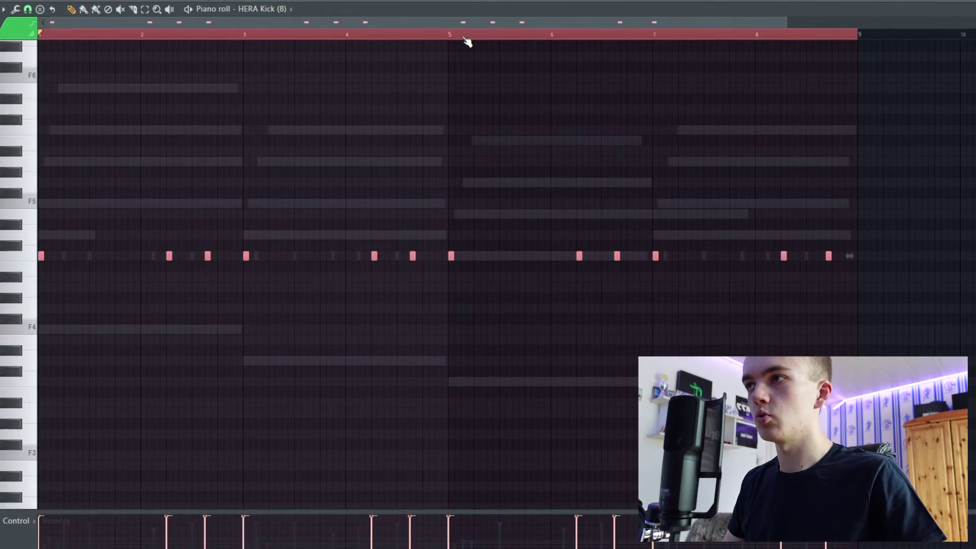
click(445, 40)
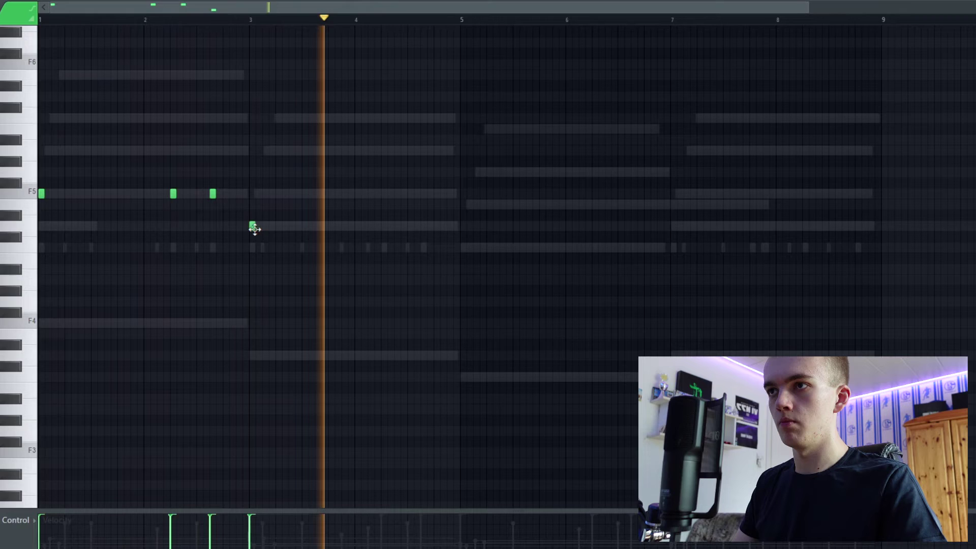
click(427, 223)
key(space)
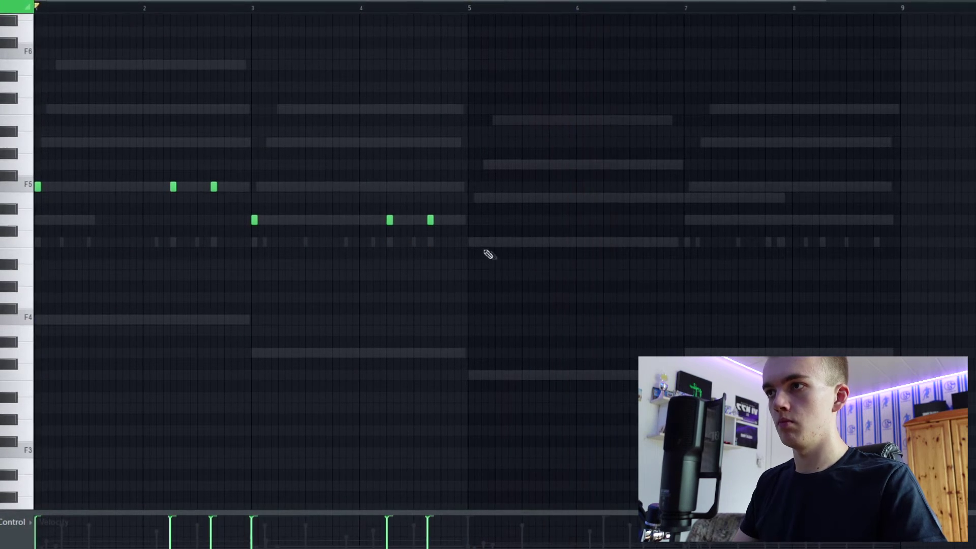
click(475, 239)
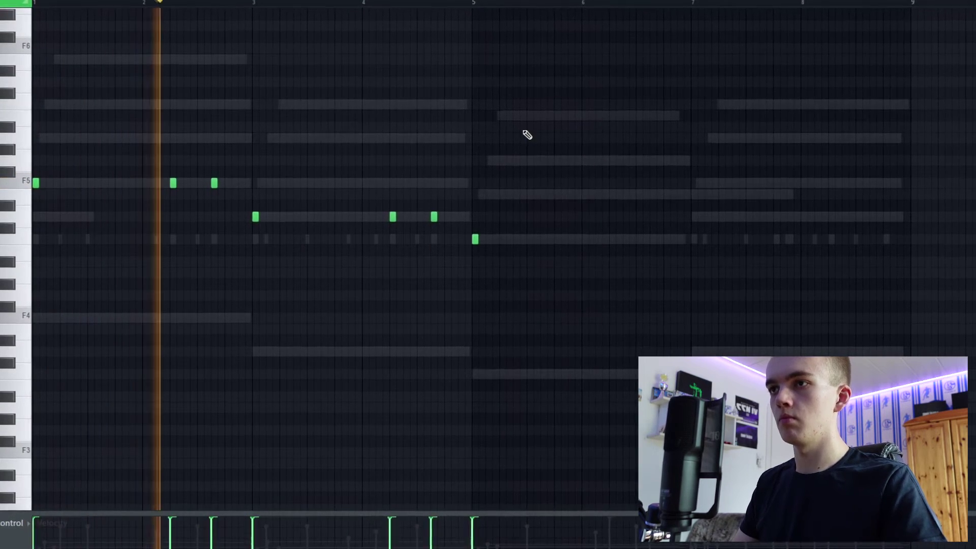
- Add 808 notes on the bar 6–8 kick hits, pitched to the chord roots
key(F9)
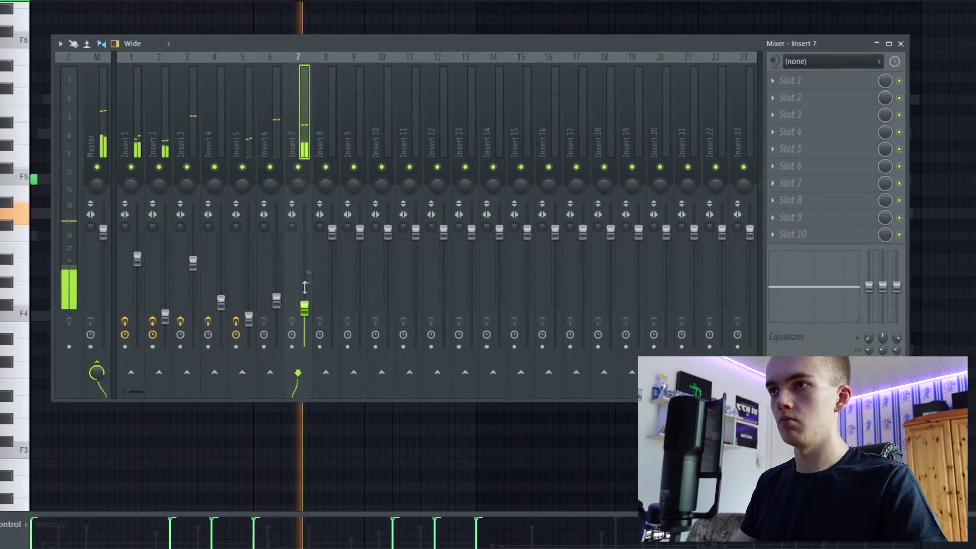
key(F9)
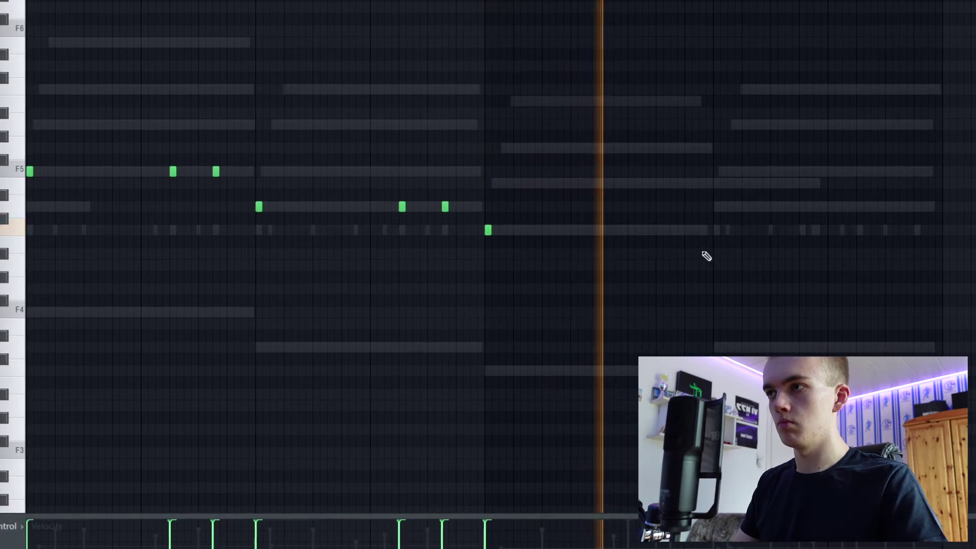
click(634, 229)
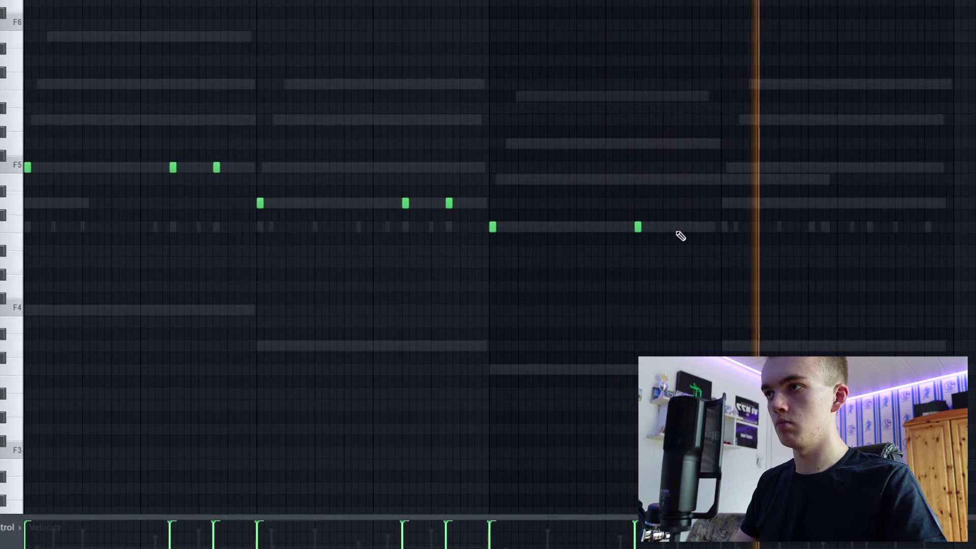
click(676, 230)
click(726, 202)
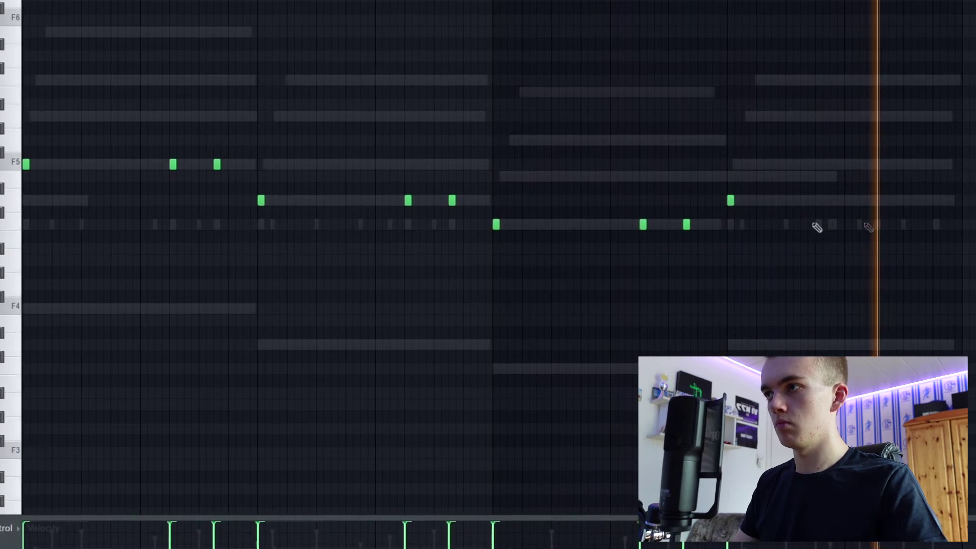
click(871, 202)
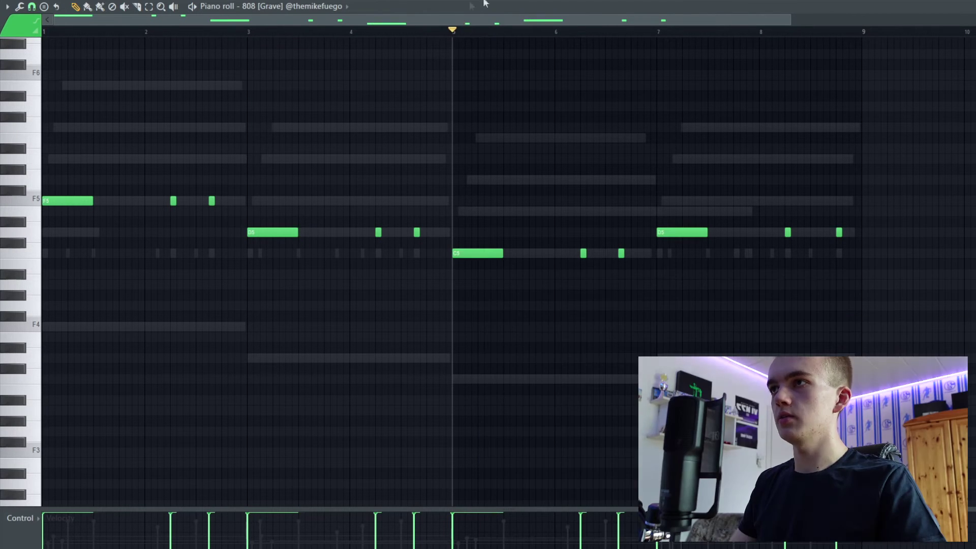
- Drag the 808 channel's volume envelope into a sharp decay and audition it in the beat
key(F6)
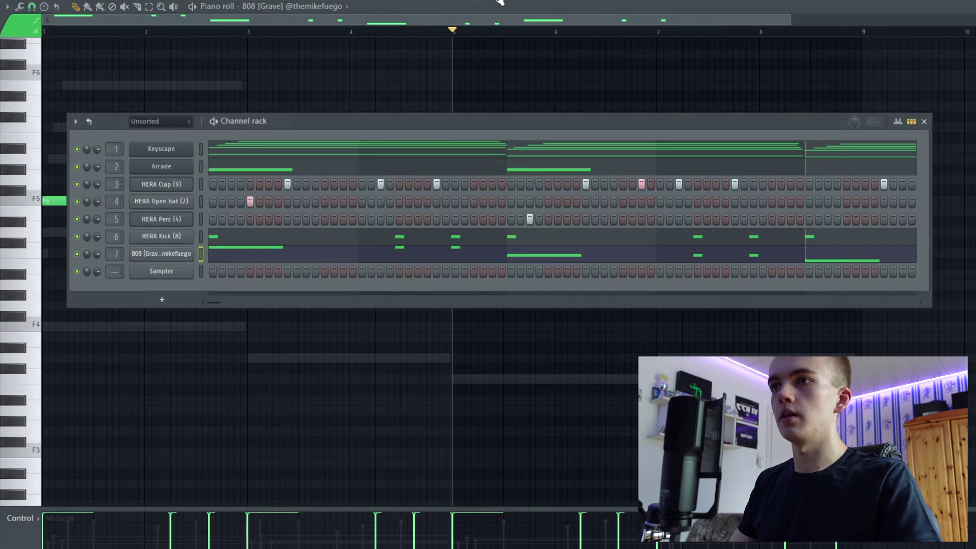
click(133, 109)
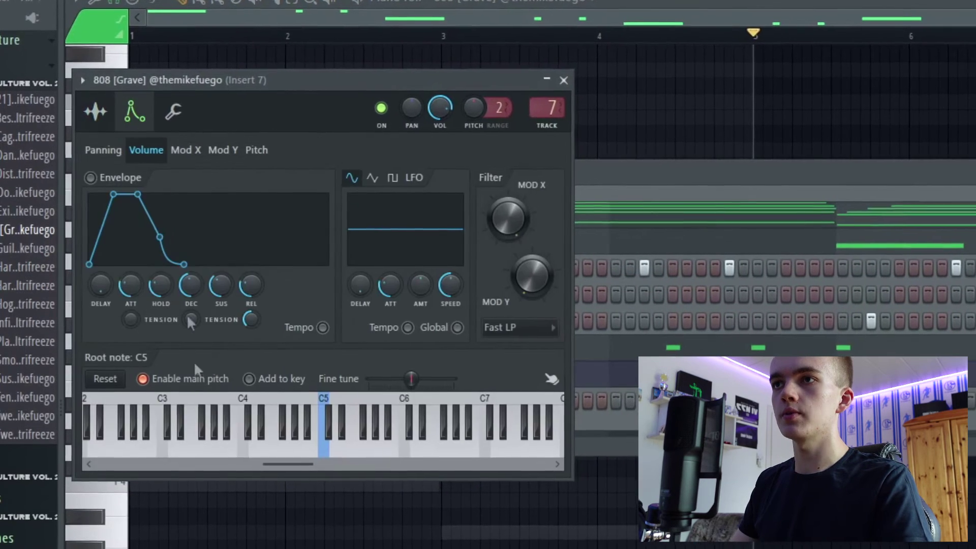
mouse_move(132, 283)
mouse_down()
mouse_move(133, 305)
mouse_move(162, 264)
mouse_move(194, 305)
mouse_move(223, 305)
mouse_up()
key(space)
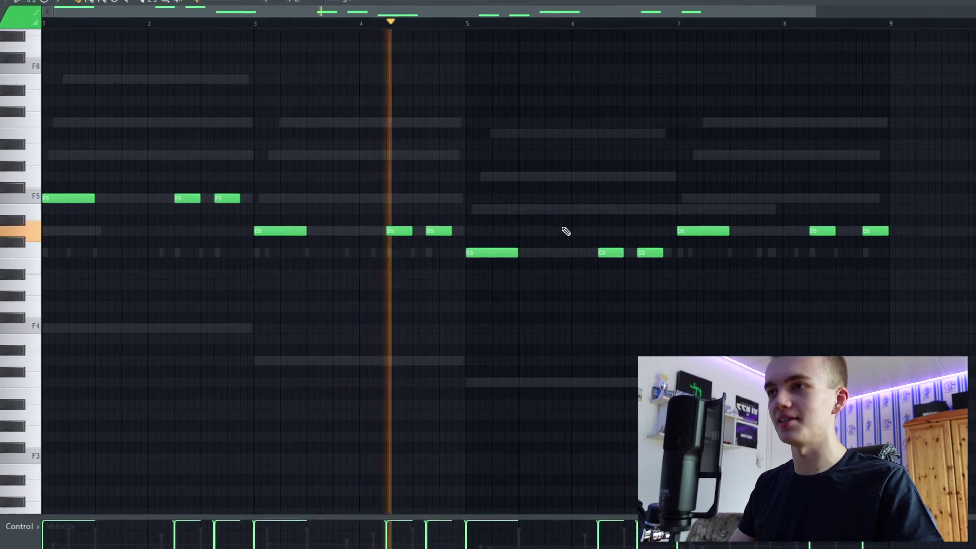
key(F9)
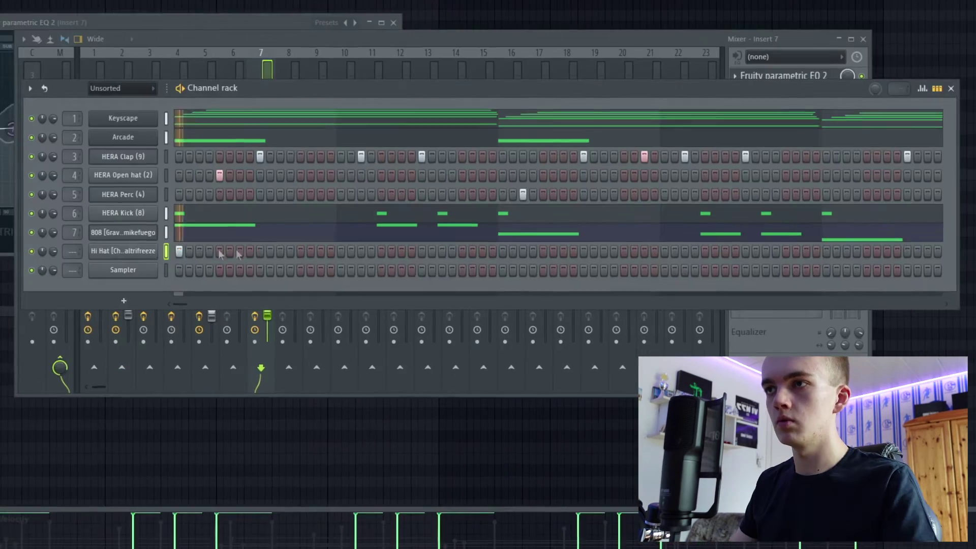
- Place two hi-hat hits in the Hi Hat channel's step pattern
click(236, 254)
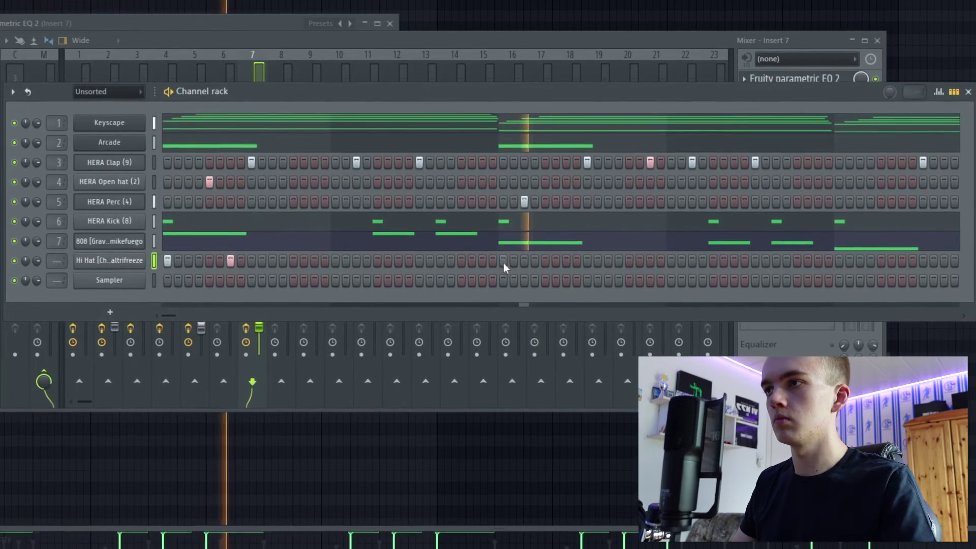
click(568, 261)
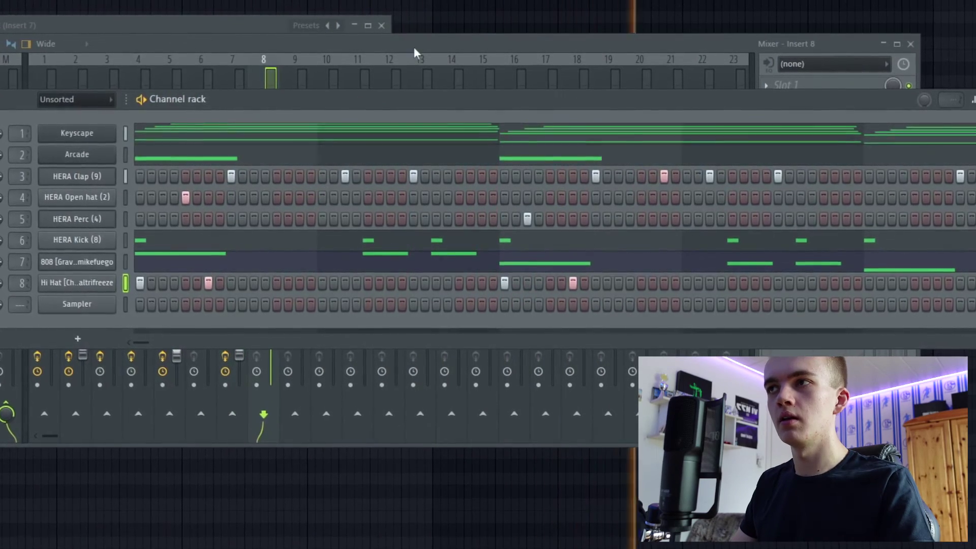
- Route the Hi Hat to mixer Insert 8 and box-select its opening notes in the piano roll
click(266, 76)
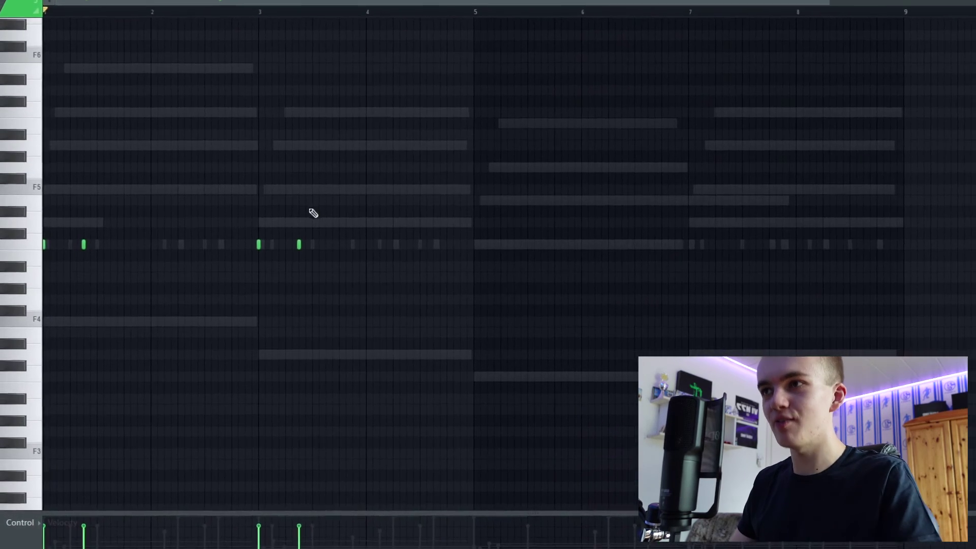
drag(312, 211, 51, 275)
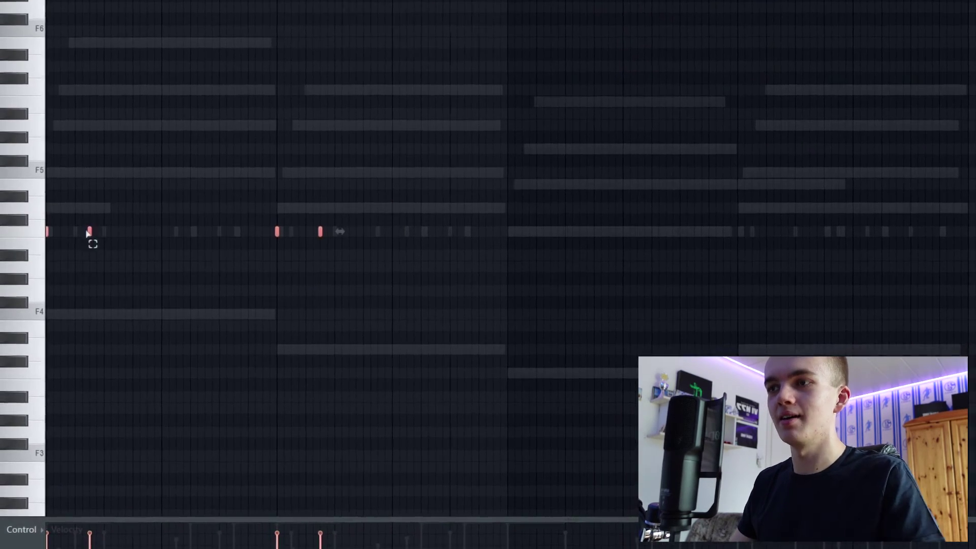